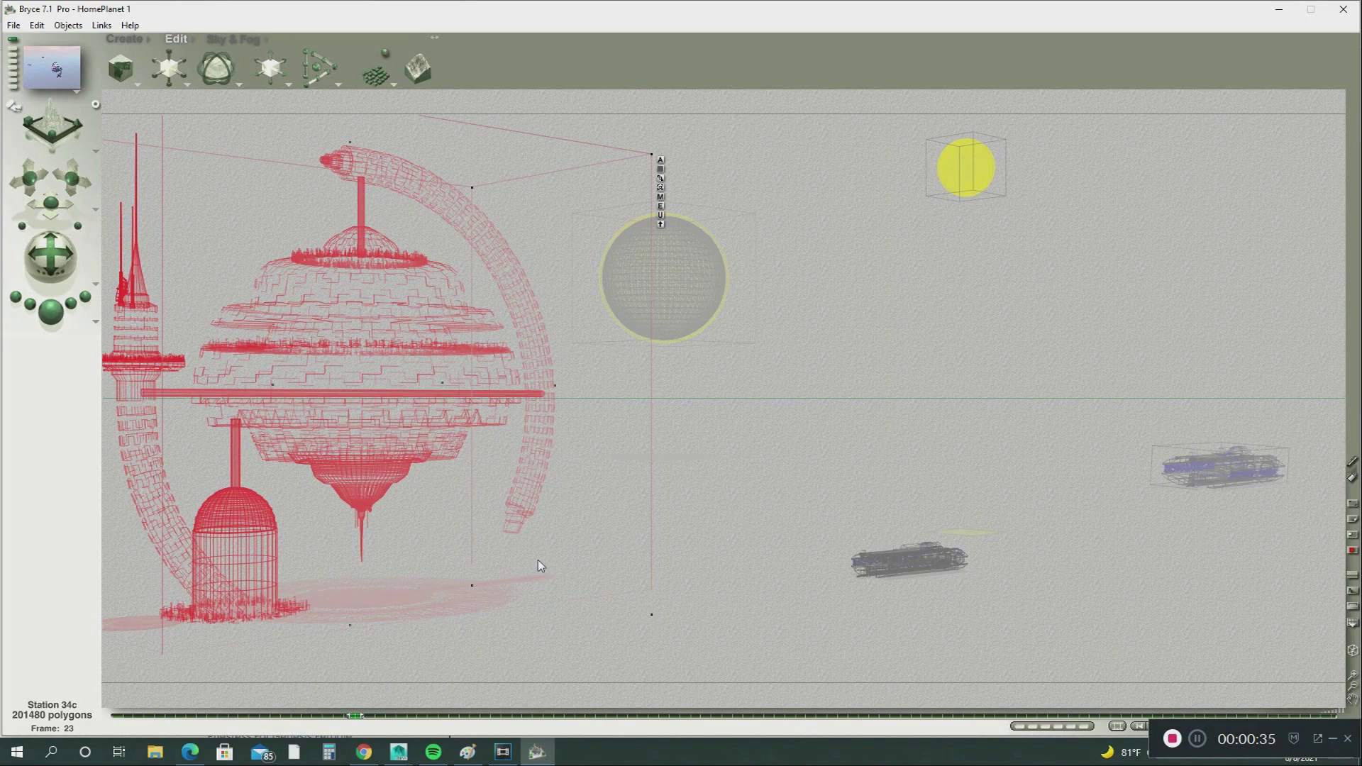
Check the Home Planet For Bryce 6 product details, then render the space station scene
left_click(188, 755)
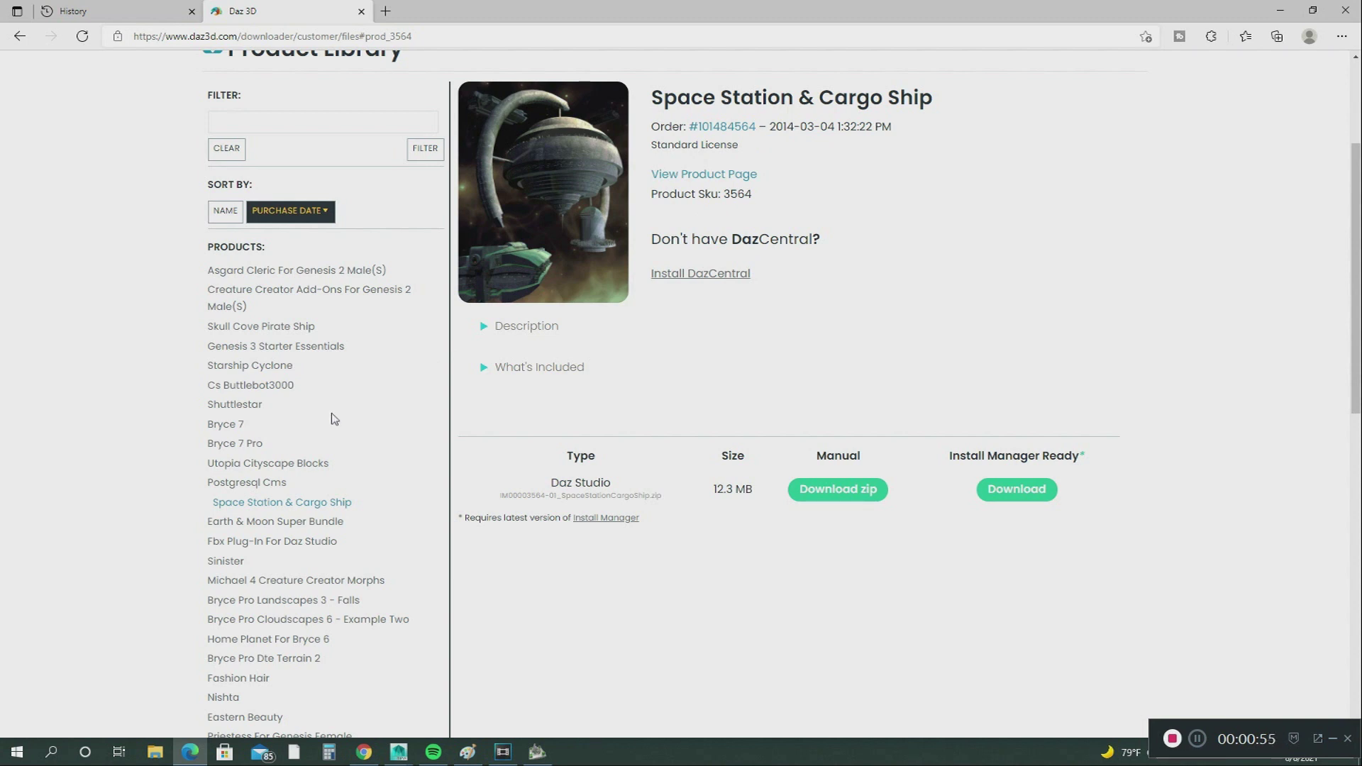
left_click(275, 642)
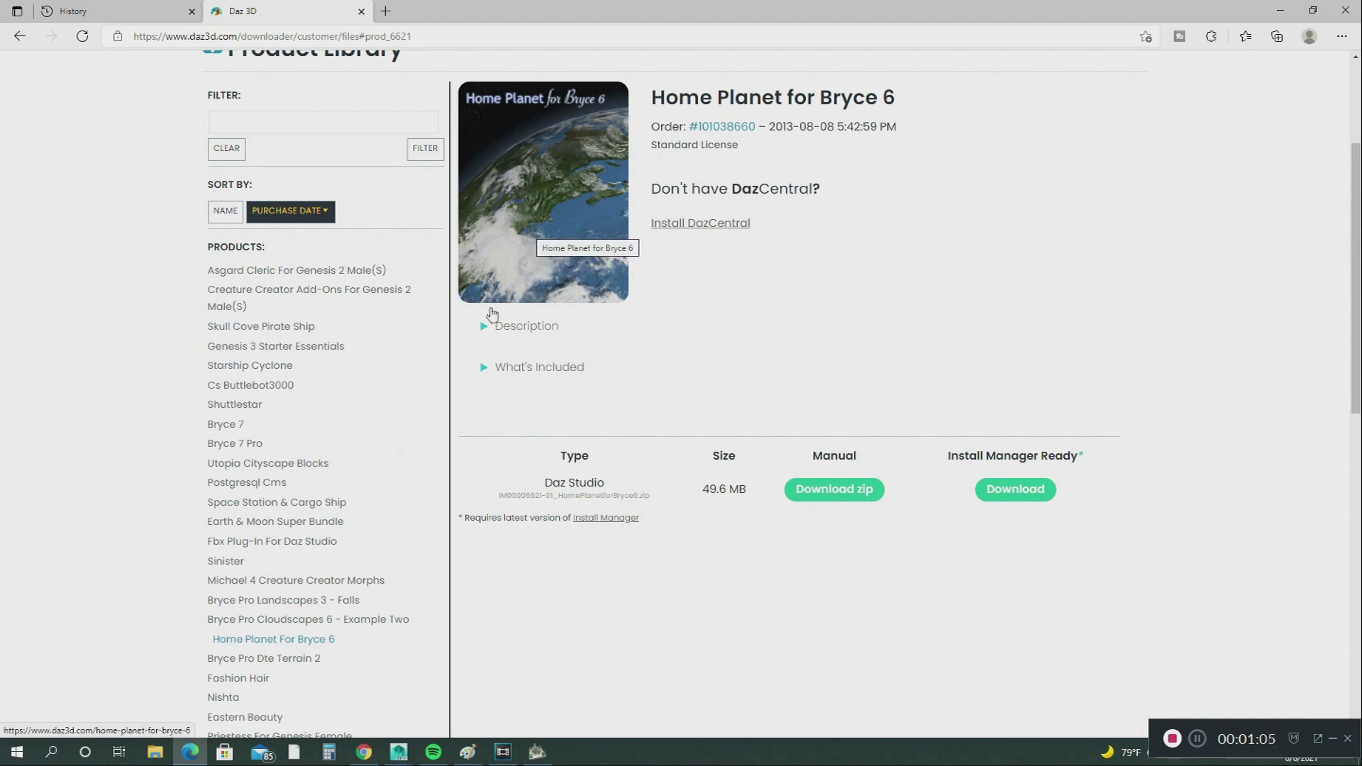
left_click(537, 752)
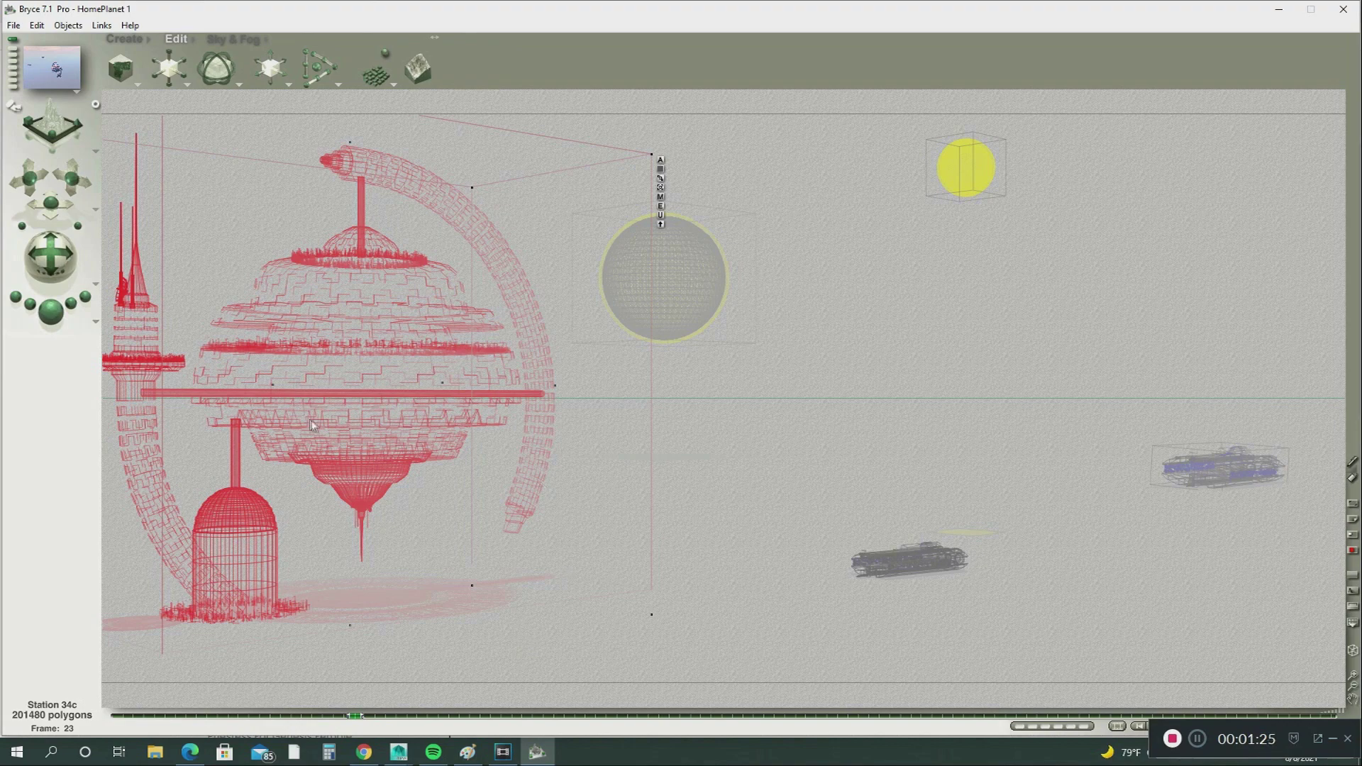
left_click(51, 313)
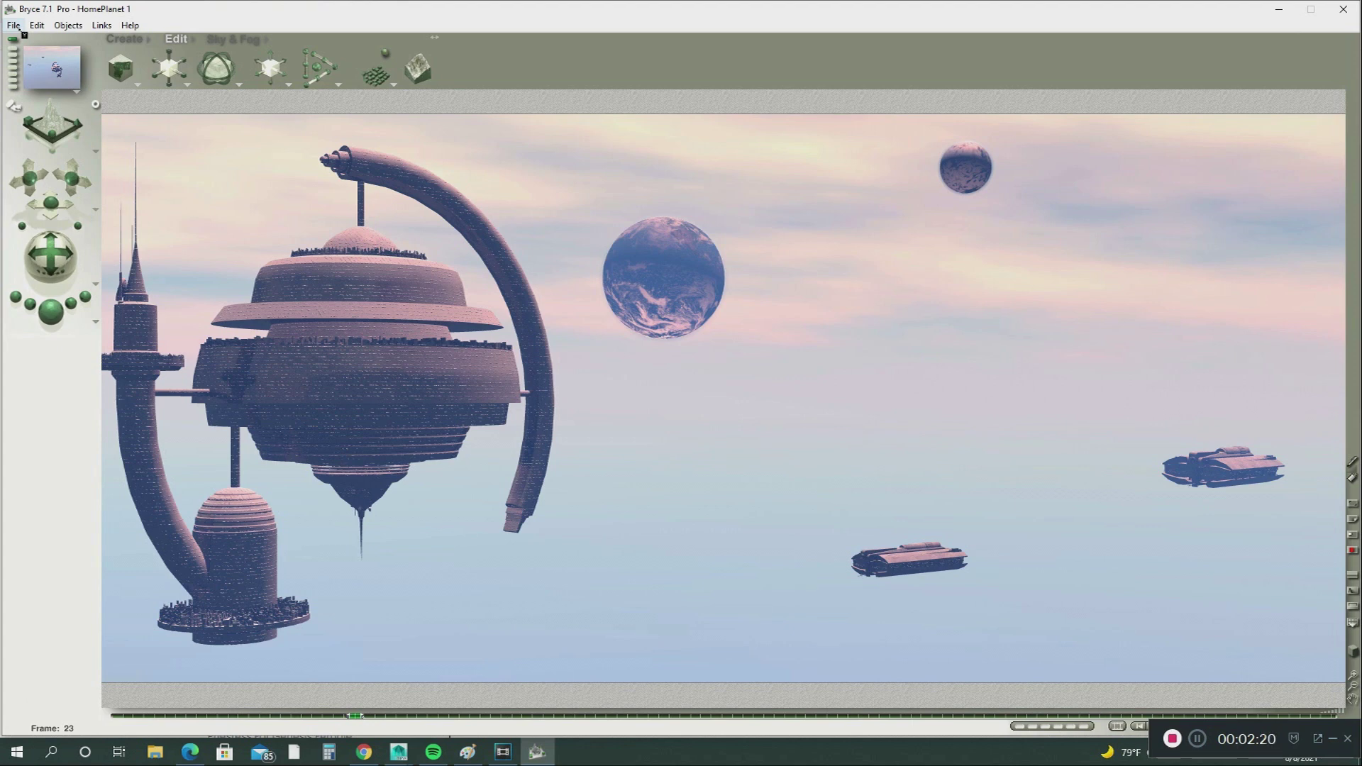
Bring the Maya scene with the rendered image plane to the front
left_click(14, 25)
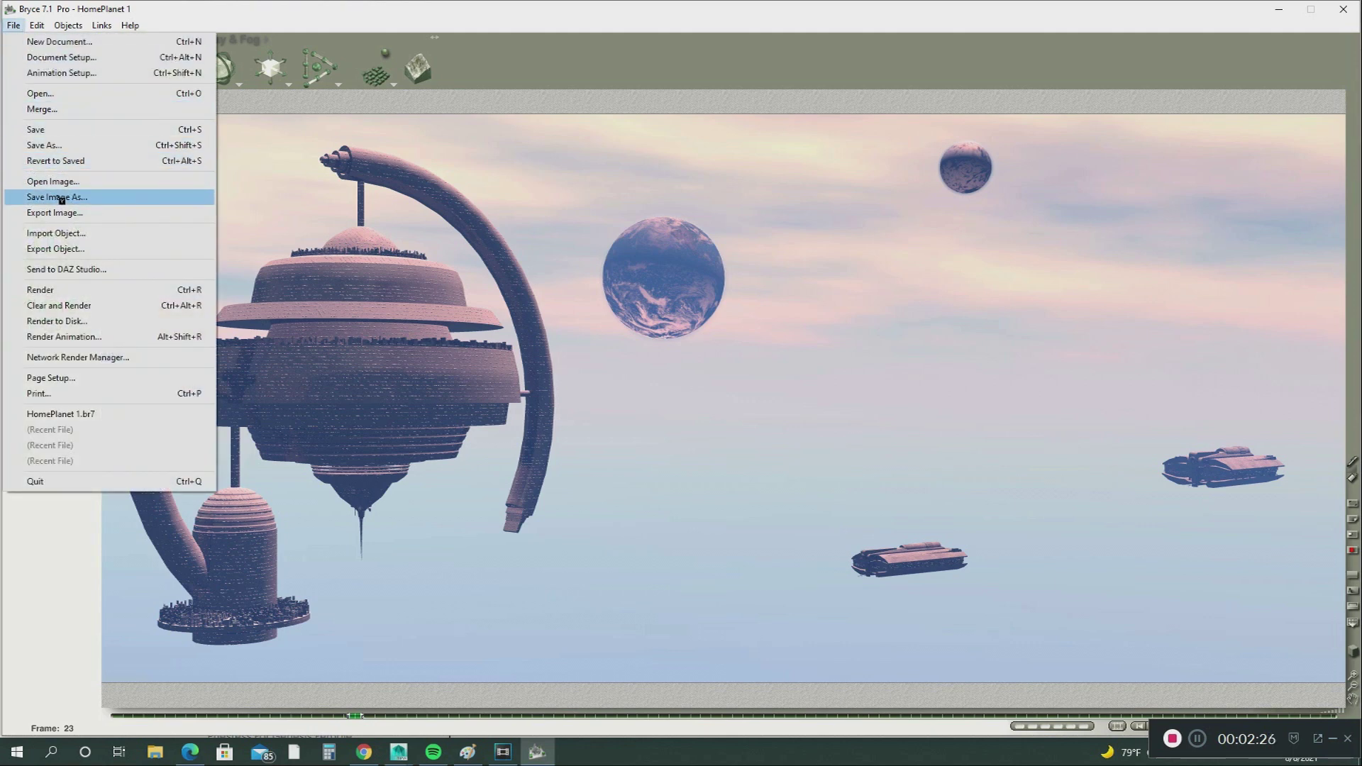
left_click(398, 752)
left_click(434, 728)
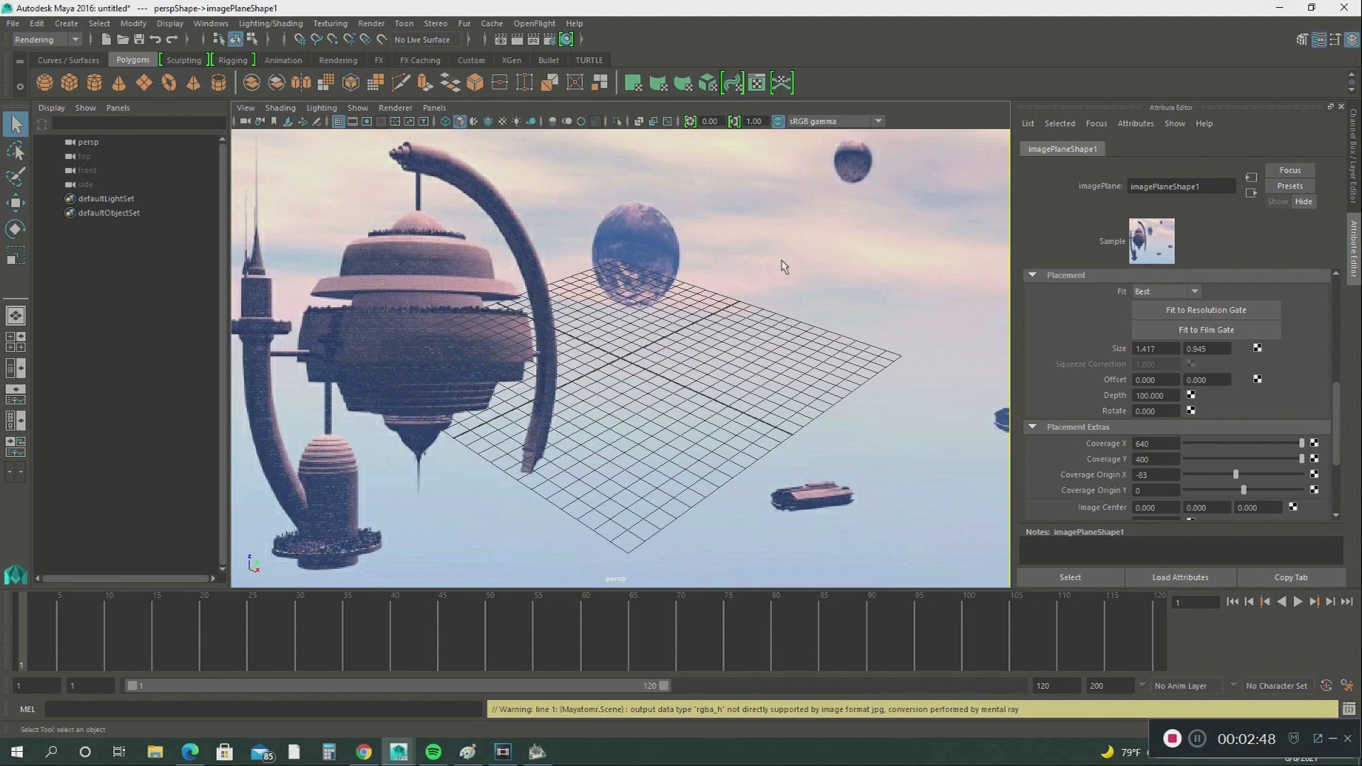
Switch to the Daz 3D Product Library in the Chrome browser
left_click(363, 752)
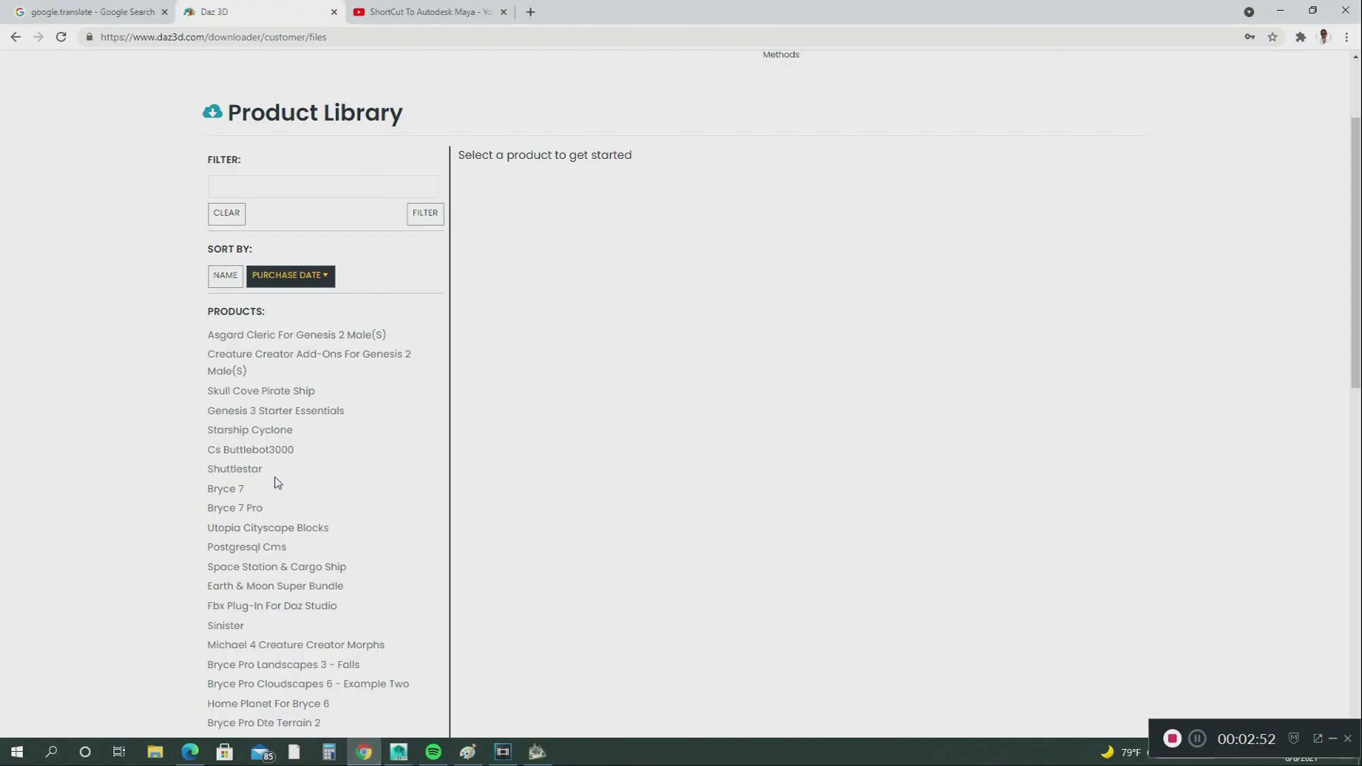
scroll(278, 484, "down", 1)
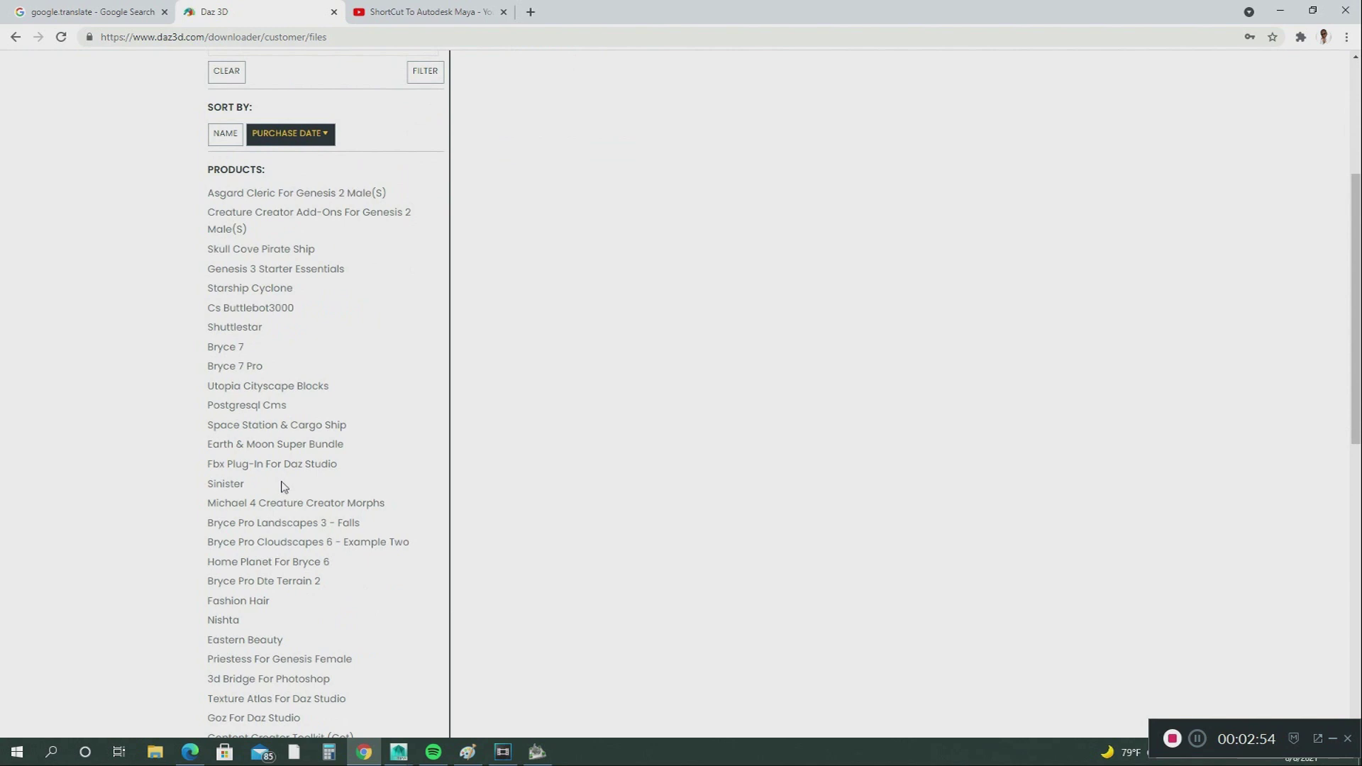